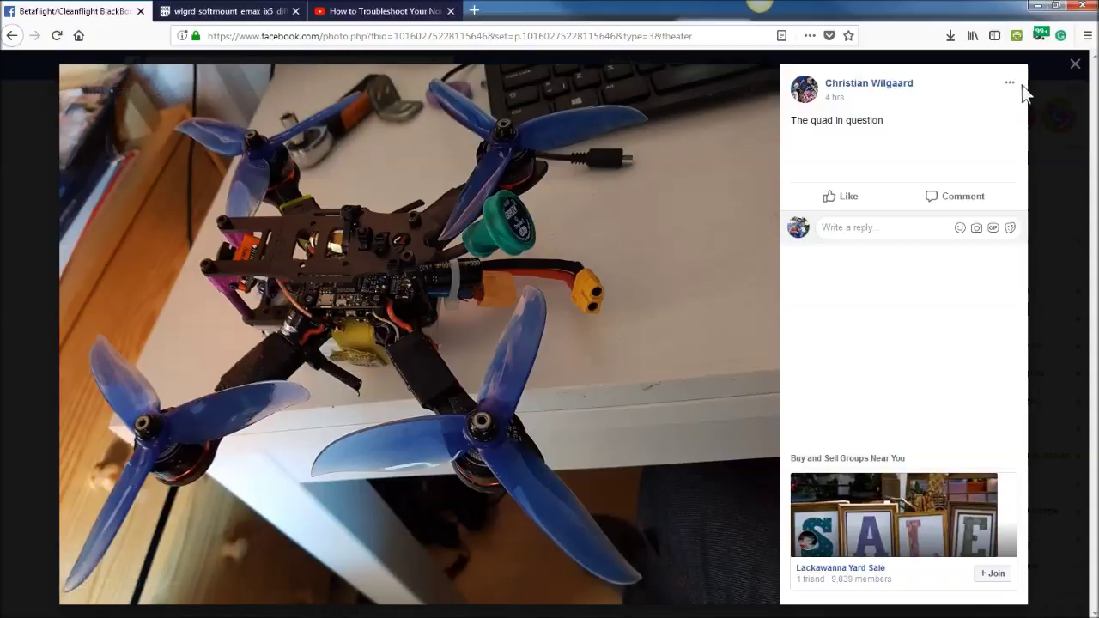
Step: Close the full-size quad photo to return to the BlackBox Log Review group post
{"action": "left_click", "coordinate": [1075, 69]}
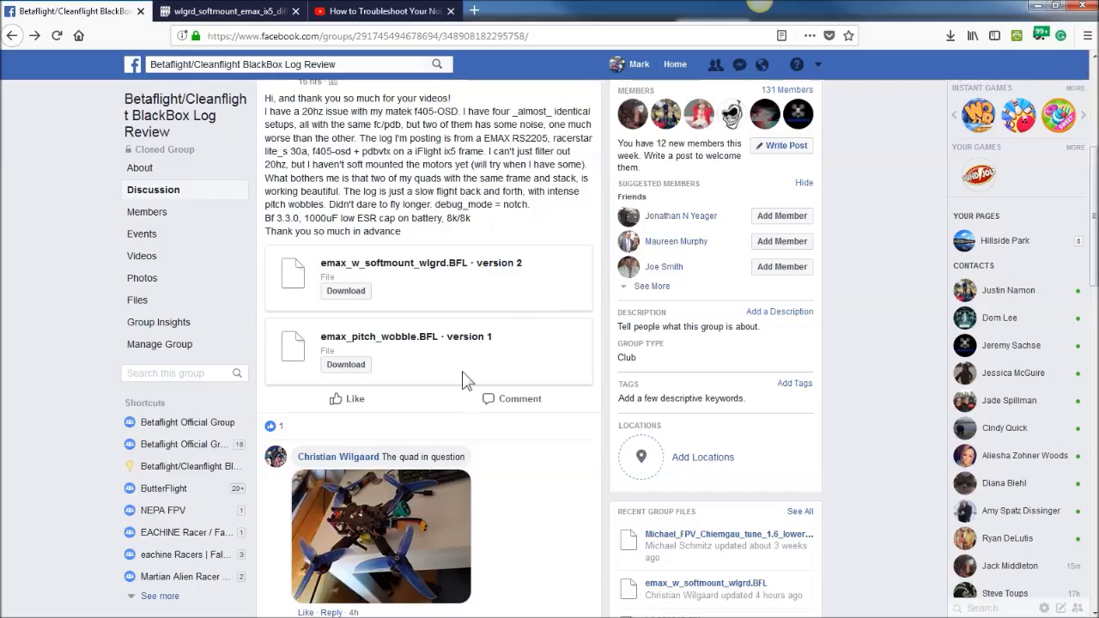
Step: Scroll the pitch-wobble post down to the comments containing the Pastebin diff link
{"action": "scroll", "coordinate": [466, 381], "scroll_direction": "down", "scroll_amount": 4}
{"action": "scroll", "coordinate": [464, 382], "scroll_direction": "up", "scroll_amount": 1}
{"action": "scroll", "coordinate": [478, 338], "scroll_direction": "up", "scroll_amount": 3}
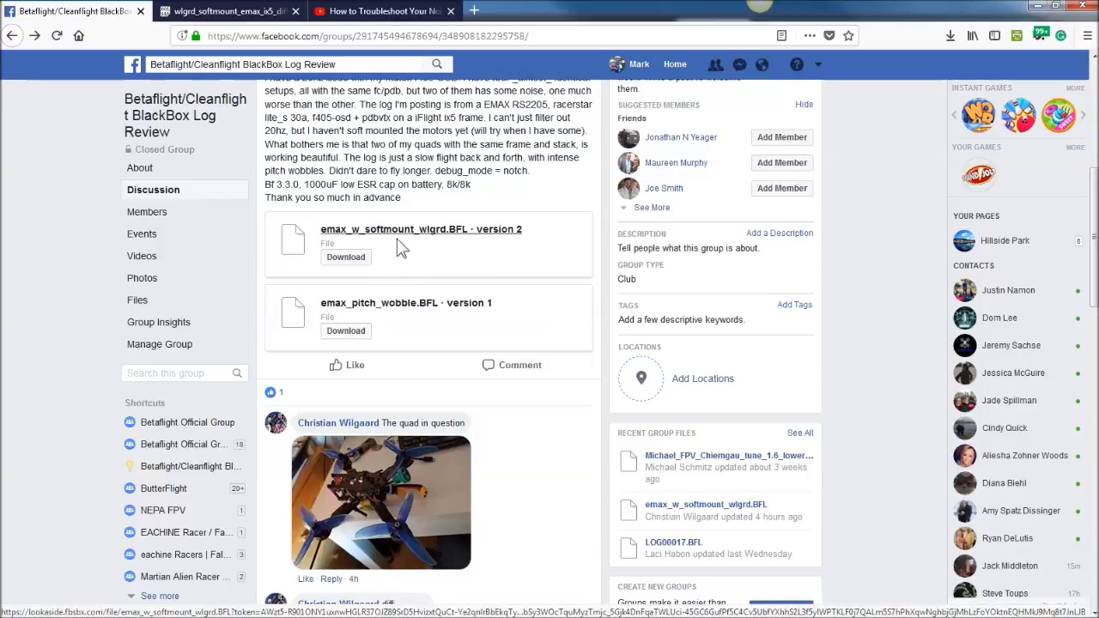
{"action": "scroll", "coordinate": [407, 317], "scroll_direction": "down", "scroll_amount": 2}
{"action": "scroll", "coordinate": [406, 315], "scroll_direction": "down", "scroll_amount": 1}
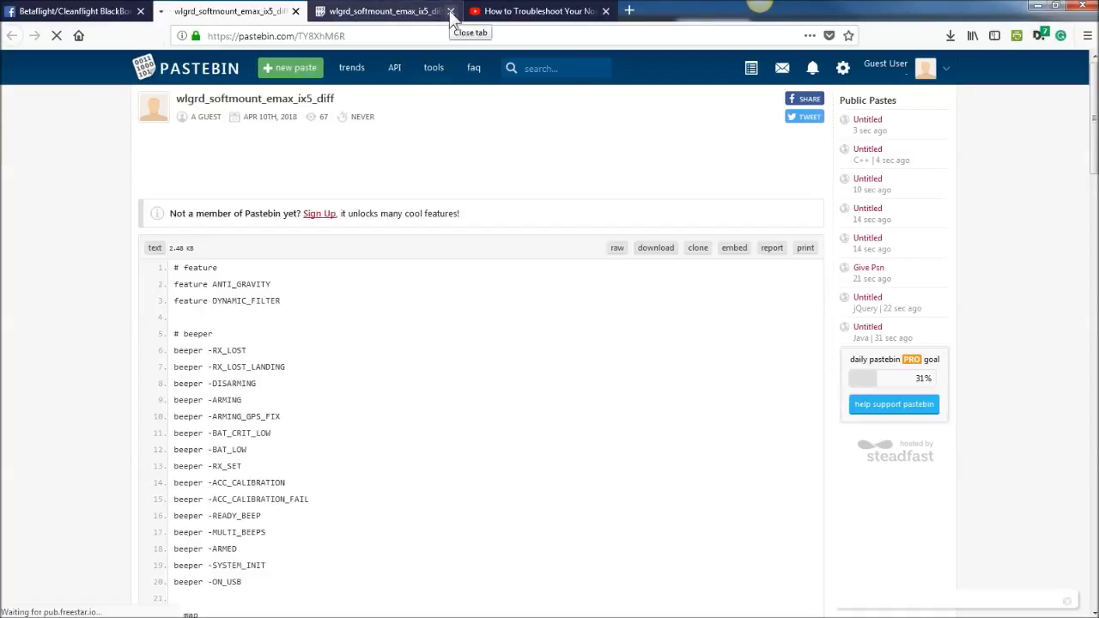
Step: Highlight the gyro lowpass values in the diff: gyro_lowpass_hz 50 and gyro_stage2_lowpass_hz 120
{"action": "scroll", "coordinate": [391, 360], "scroll_direction": "down", "scroll_amount": 2}
{"action": "scroll", "coordinate": [391, 361], "scroll_direction": "down", "scroll_amount": 10}
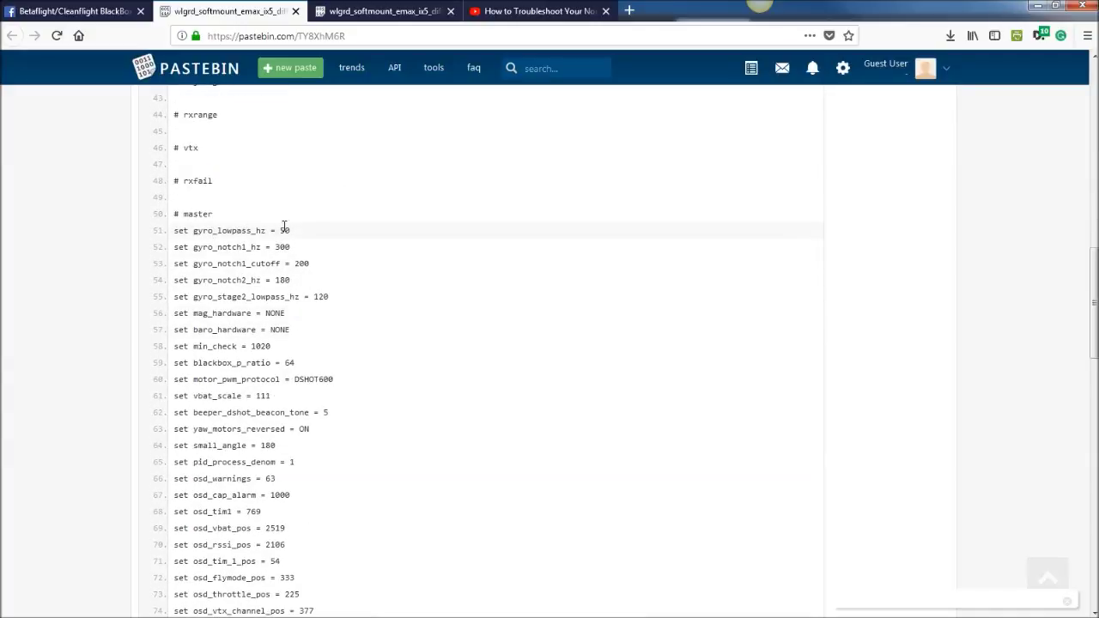
{"action": "double_click", "coordinate": [284, 230]}
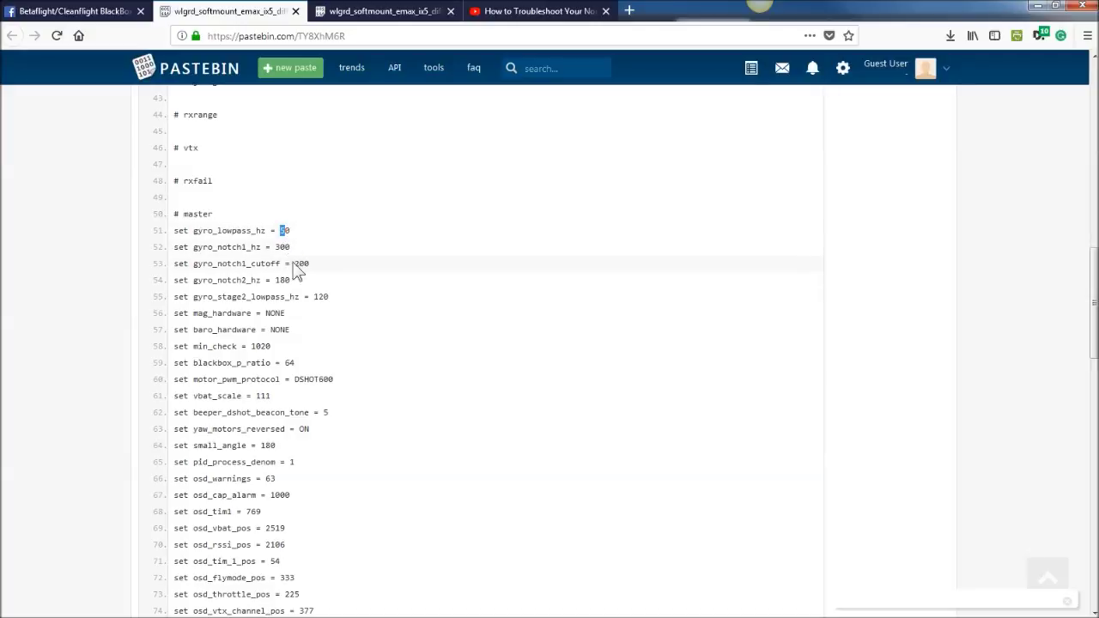
{"action": "double_click", "coordinate": [283, 230]}
{"action": "double_click", "coordinate": [318, 296]}
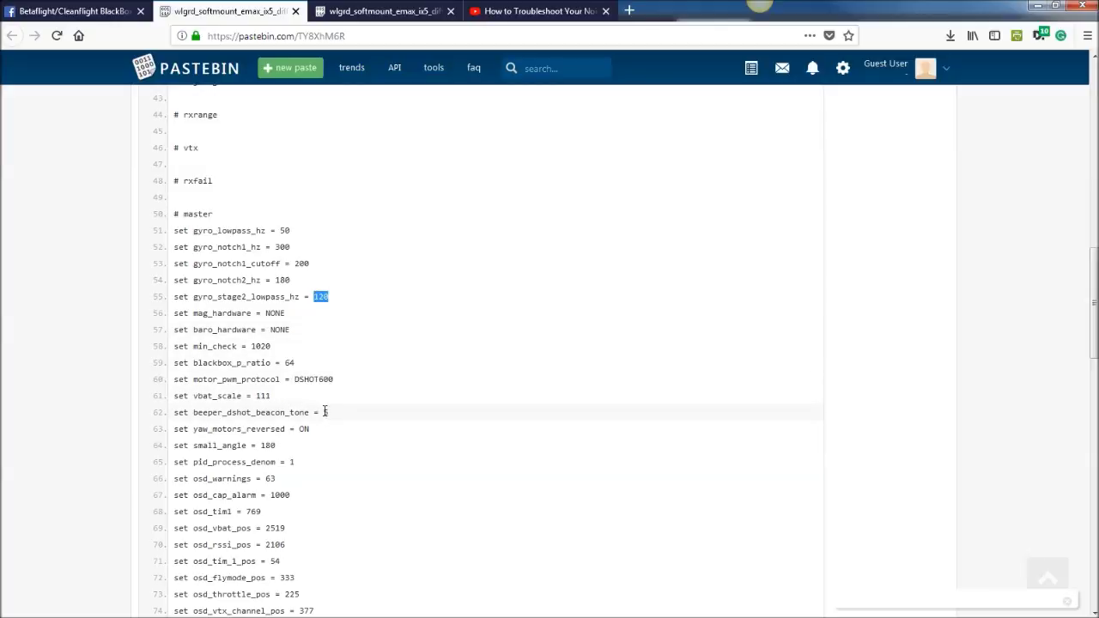
Step: Highlight dterm_lowpass = 80 in the profile, then close the duplicate paste tab
{"action": "scroll", "coordinate": [325, 412], "scroll_direction": "down", "scroll_amount": 2}
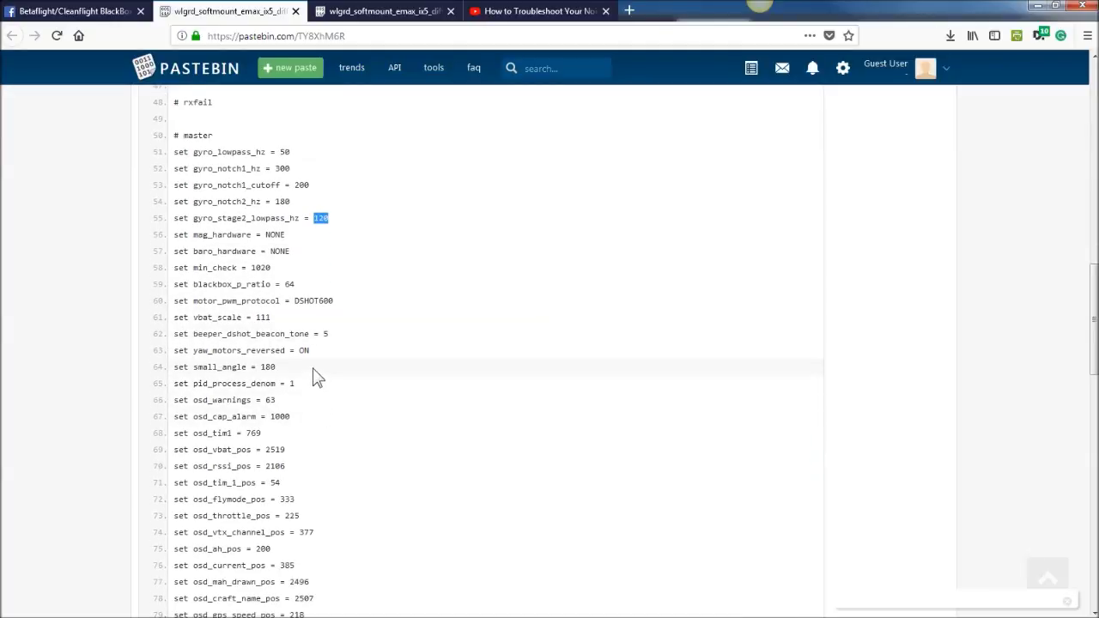
{"action": "scroll", "coordinate": [311, 378], "scroll_direction": "down", "scroll_amount": 15}
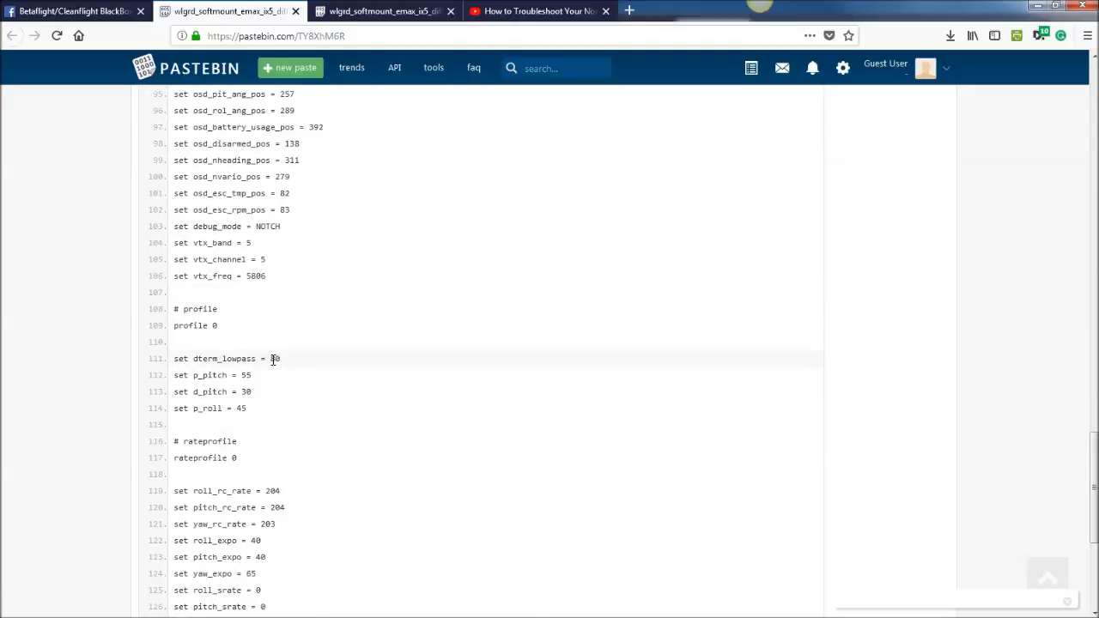
{"action": "double_click", "coordinate": [275, 359]}
{"action": "left_click", "coordinate": [288, 402]}
{"action": "scroll", "coordinate": [286, 402], "scroll_direction": "down", "scroll_amount": 3}
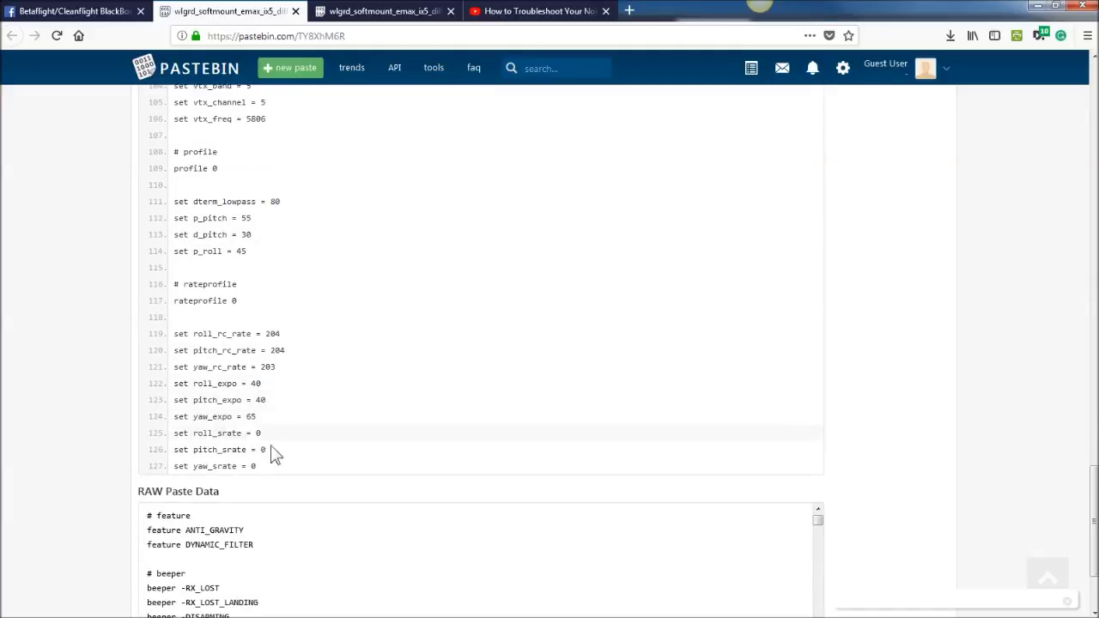
{"action": "scroll", "coordinate": [326, 215], "scroll_direction": "up", "scroll_amount": 5}
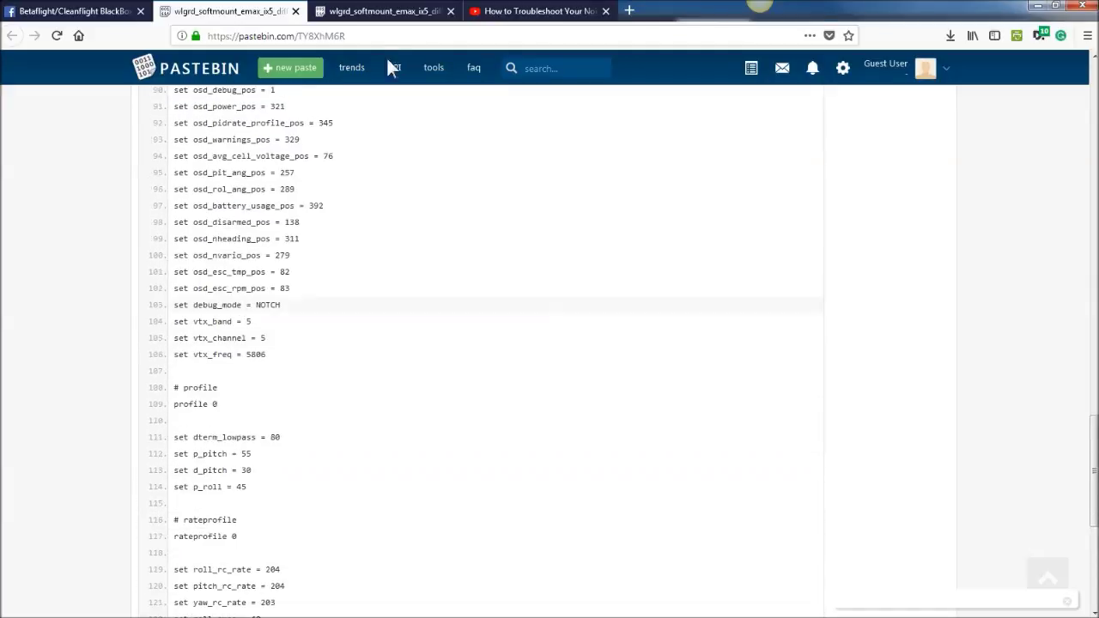
{"action": "left_click", "coordinate": [450, 10]}
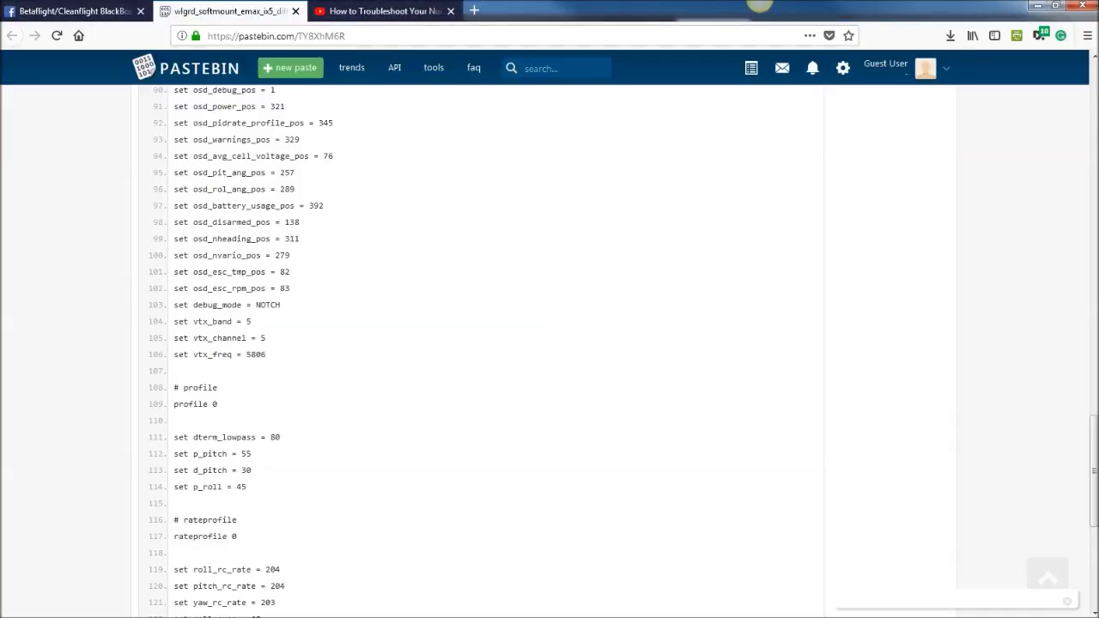
Step: In Blackbox Explorer, set a marker at 00:07.006 on the pitch oscillation
{"action": "key", "text": "alt+Tab"}
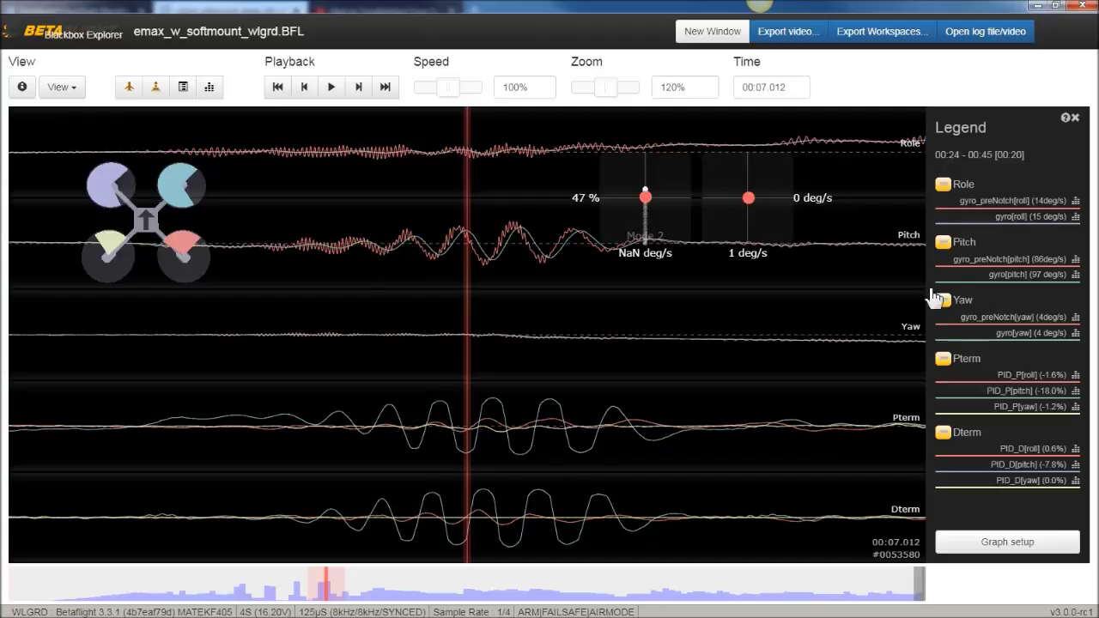
{"action": "mouse_move", "coordinate": [511, 292]}
{"action": "left_mouse_down"}
{"action": "mouse_move", "coordinate": [522, 297]}
{"action": "mouse_move", "coordinate": [501, 300]}
{"action": "mouse_move", "coordinate": [510, 311]}
{"action": "left_mouse_up"}
{"action": "key", "text": "m"}
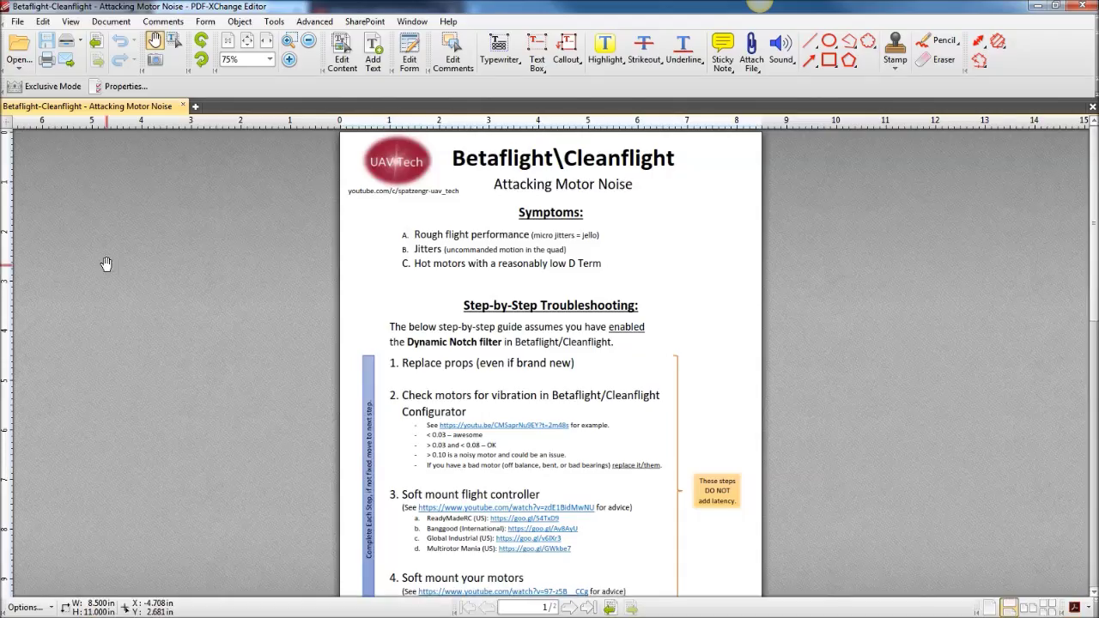
Step: Review the Attacking Motor Noise guide's step 2 motor-vibration check, then close the PDF
{"action": "scroll", "coordinate": [356, 321], "scroll_direction": "up", "scroll_amount": 2, "text": "ctrl"}
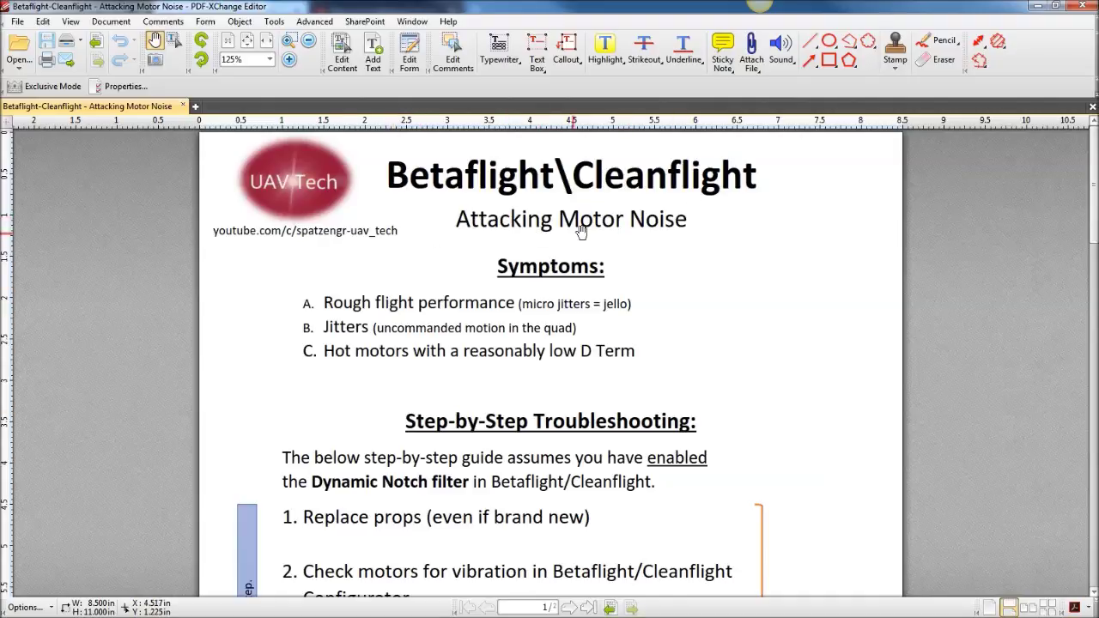
{"action": "scroll", "coordinate": [556, 230], "scroll_direction": "down", "scroll_amount": 1}
{"action": "scroll", "coordinate": [556, 230], "scroll_direction": "down", "scroll_amount": 1, "text": "ctrl"}
{"action": "scroll", "coordinate": [559, 245], "scroll_direction": "down", "scroll_amount": 1}
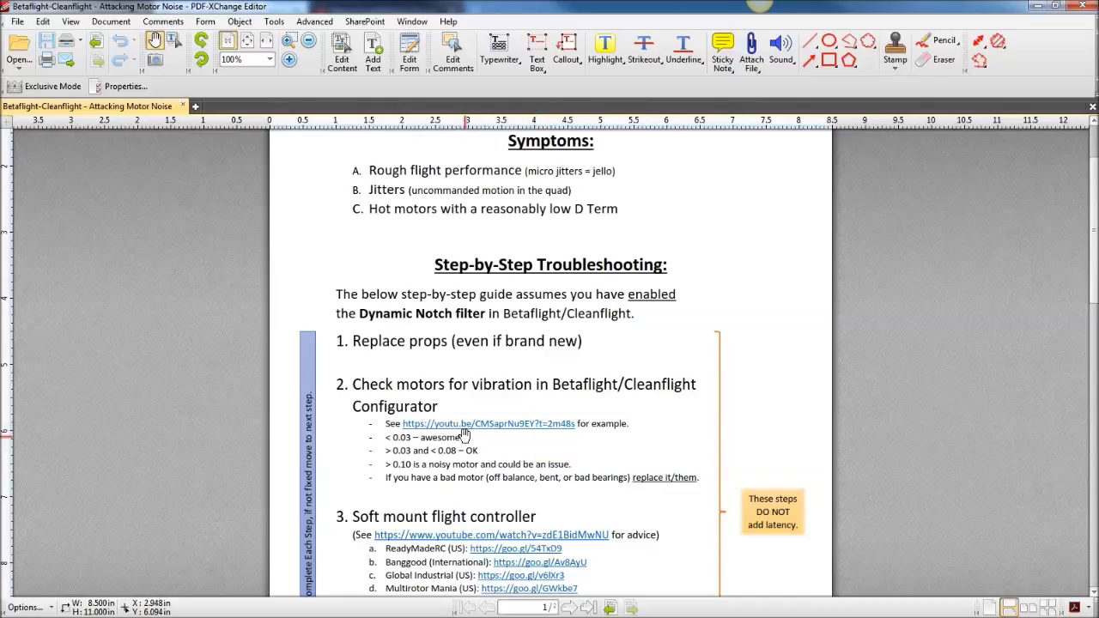
{"action": "left_click", "coordinate": [1037, 6]}
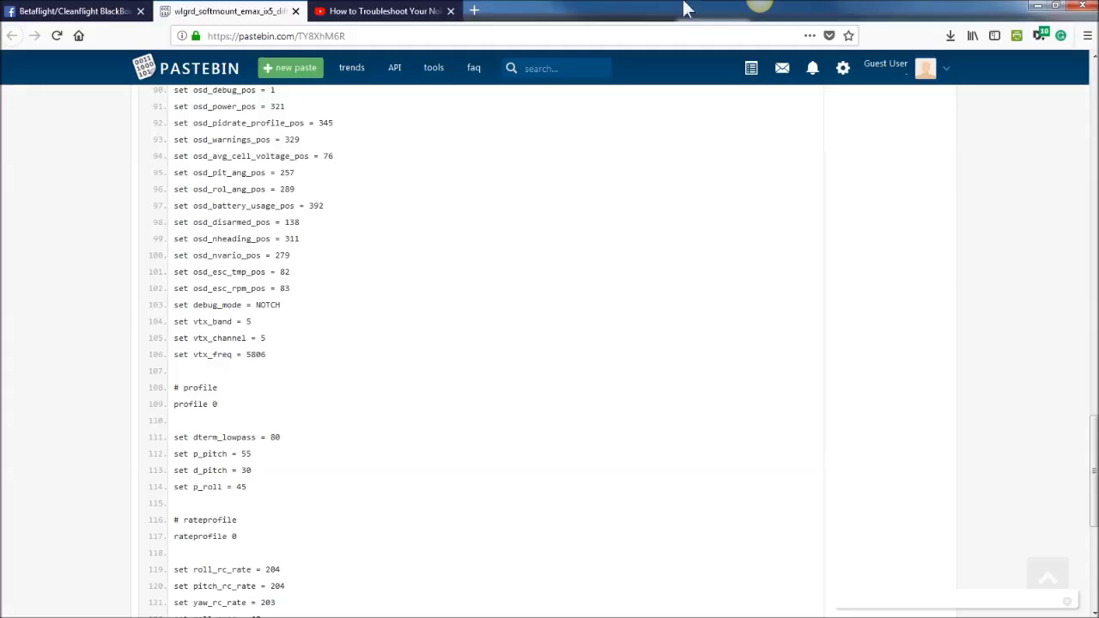
Step: View the 'How to Troubleshoot Your Noisy Gyro' video, then return to the Facebook group tab
{"action": "left_click", "coordinate": [412, 13]}
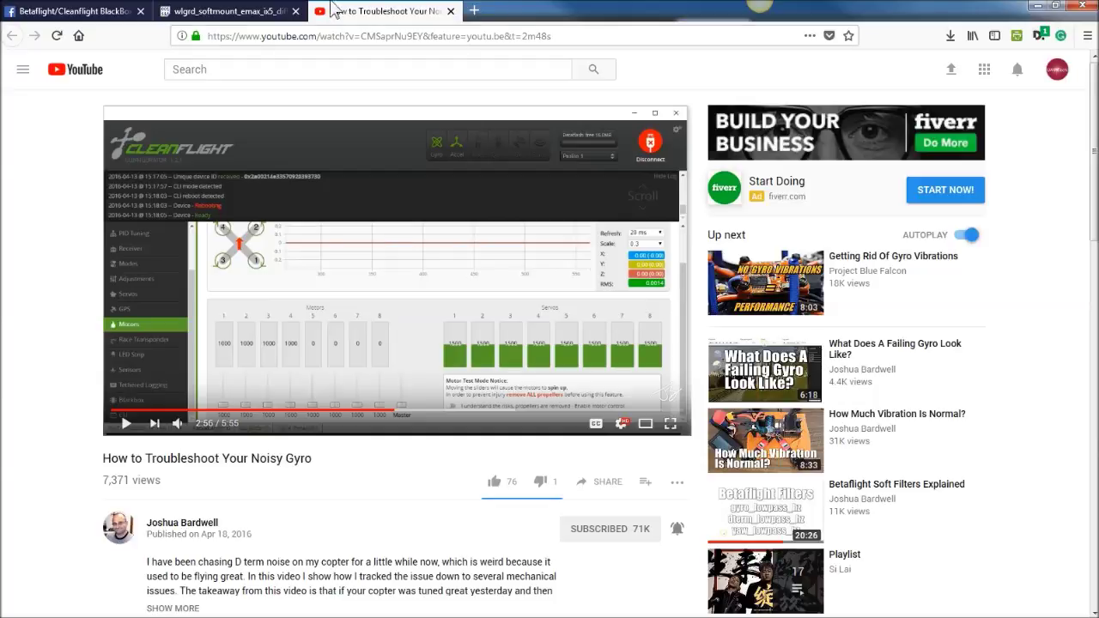
{"action": "left_click", "coordinate": [73, 11]}
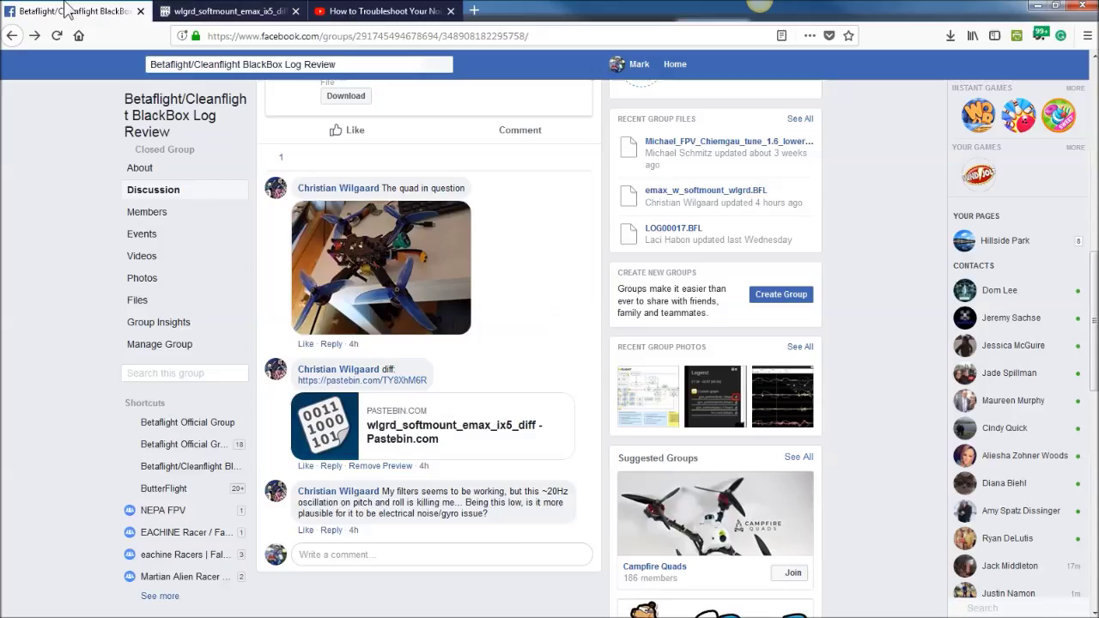
Step: View the quad photo full size, then switch back to the emax softmount log
{"action": "left_click", "coordinate": [388, 288]}
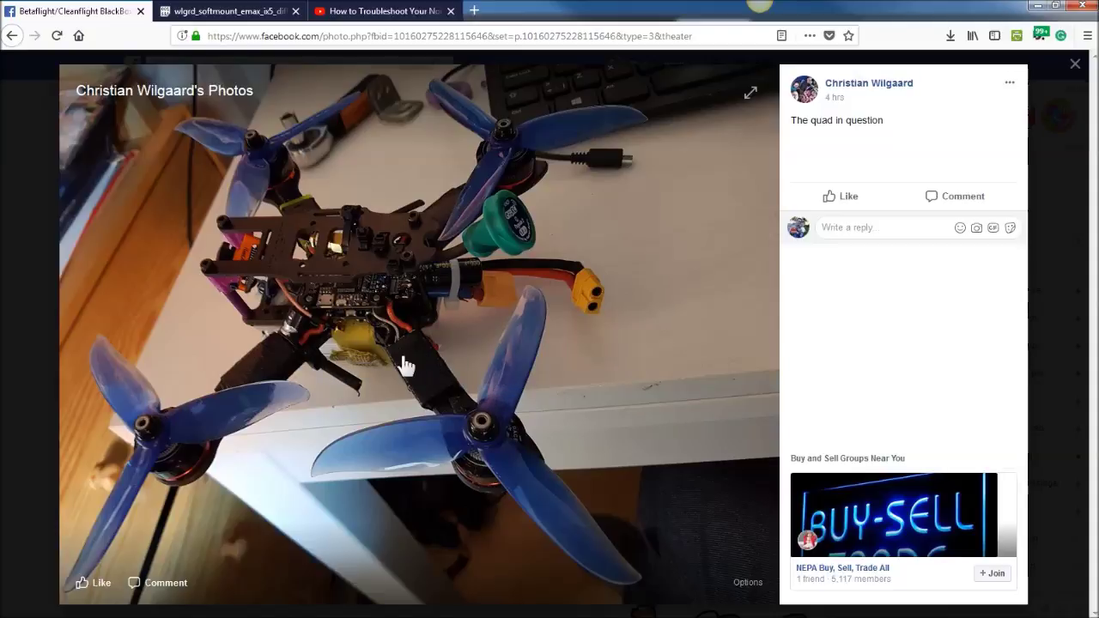
{"action": "key", "text": "alt+Tab"}
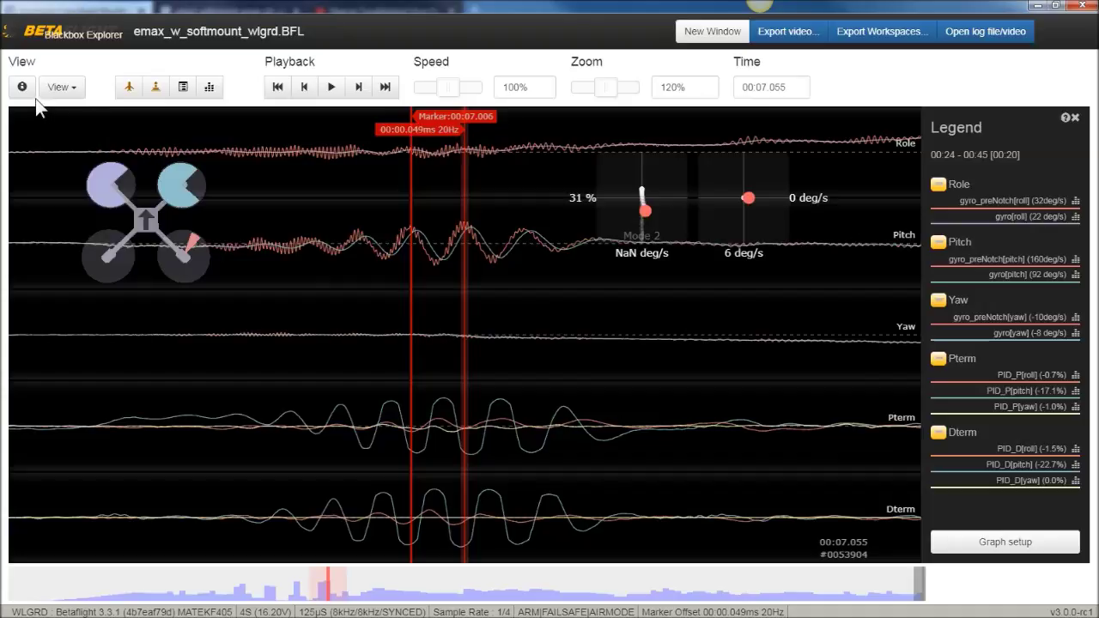
Step: Show the PID_D[pitch] frequency spectrum, revealing max motor noise at 104Hz against the filter cutoffs
{"action": "left_click", "coordinate": [1074, 465]}
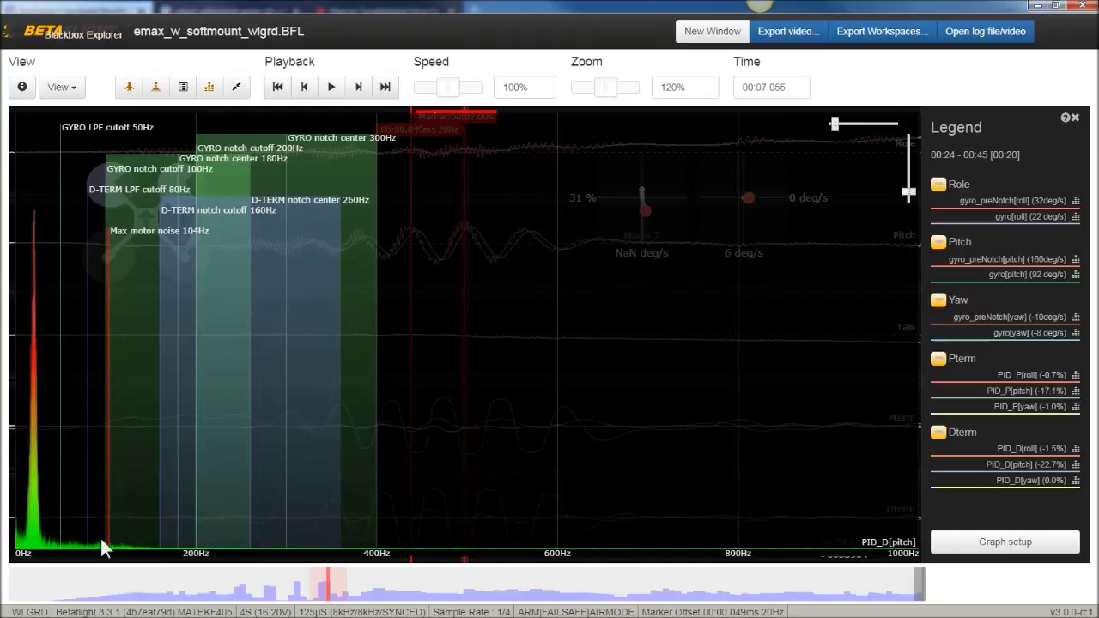
Step: Hide the spectrum analyser to show the roll, pitch, yaw, Pterm and Dterm traces again
{"action": "left_click", "coordinate": [209, 86]}
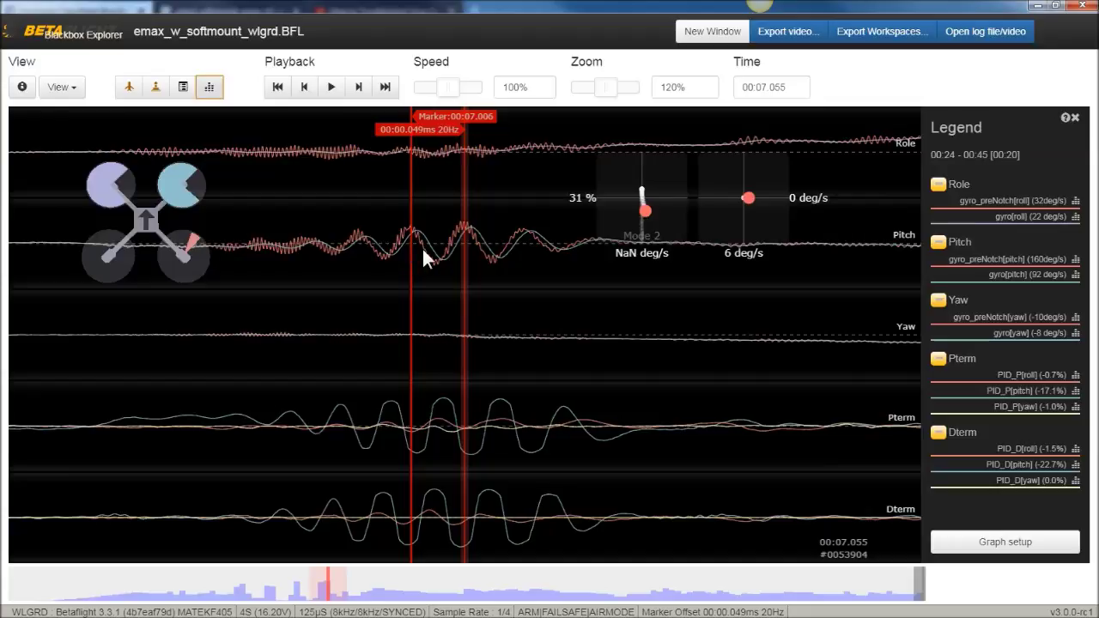
Step: Zoom the traces to 620% and move the marker onto the raw pitch gyro peak
{"action": "left_click", "coordinate": [626, 90]}
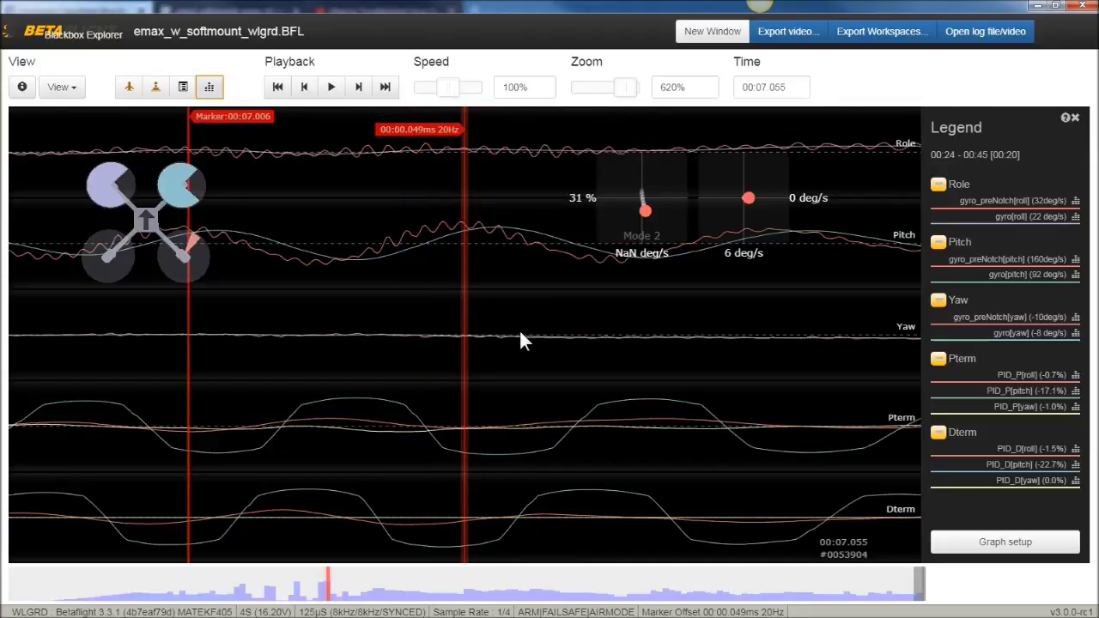
{"action": "mouse_move", "coordinate": [519, 328]}
{"action": "left_mouse_down"}
{"action": "mouse_move", "coordinate": [626, 348]}
{"action": "mouse_move", "coordinate": [527, 339]}
{"action": "left_mouse_up"}
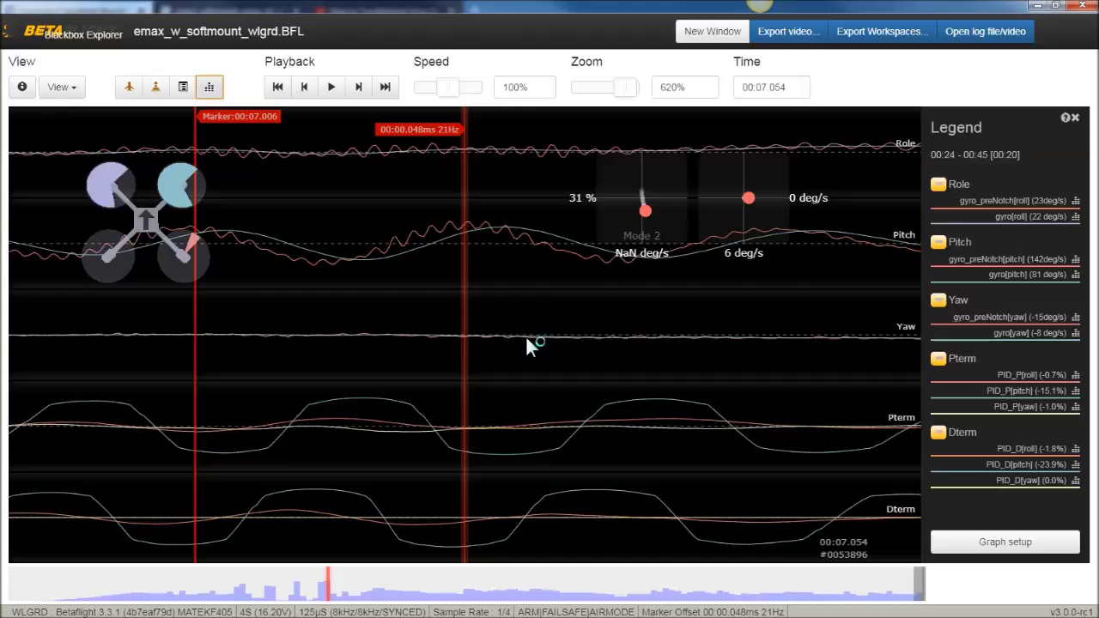
{"action": "key", "text": "m"}
{"action": "key", "text": "m"}
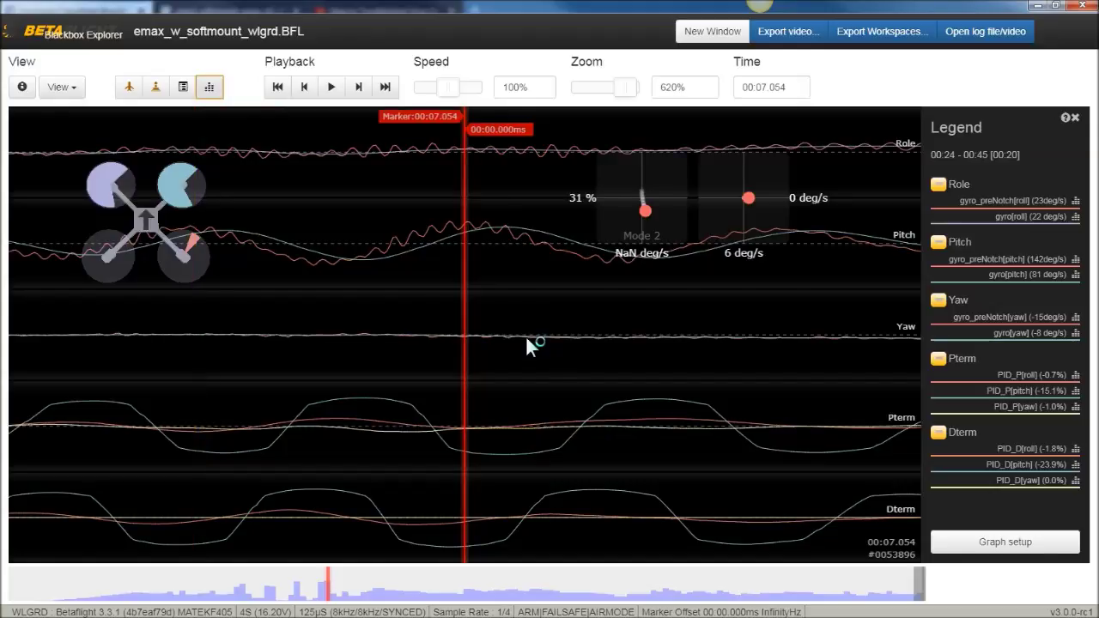
{"action": "left_click_drag", "start_coordinate": [527, 340], "coordinate": [504, 338]}
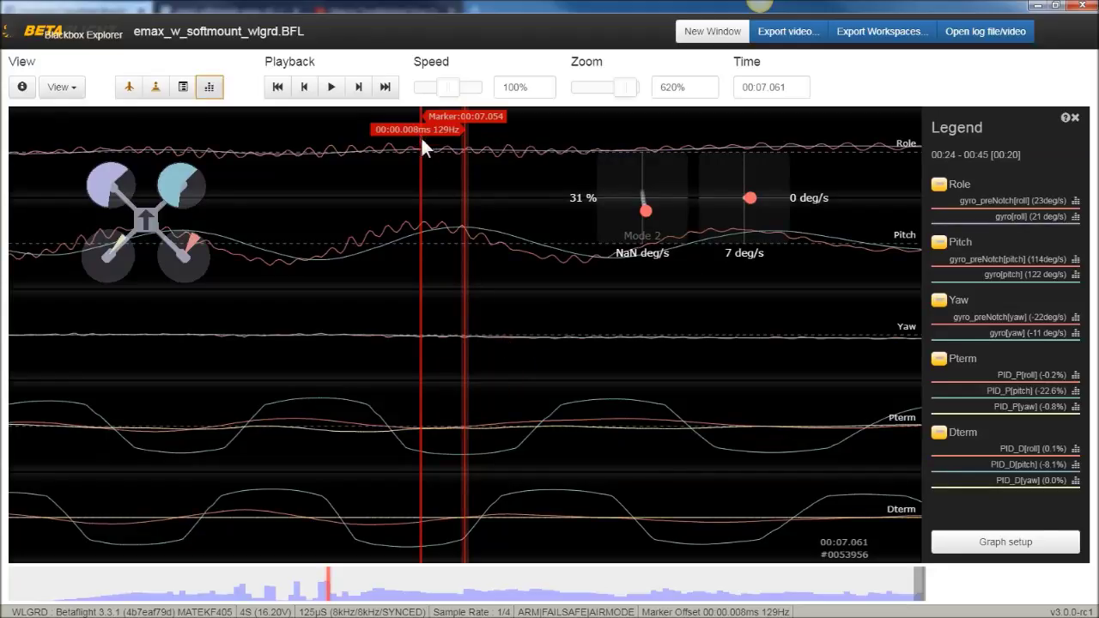
Step: Scroll to the filtered pitch peak about 8 ms later, then switch to the Excel filter-delay calculator
{"action": "scroll", "coordinate": [438, 243], "scroll_direction": "down", "scroll_amount": 4}
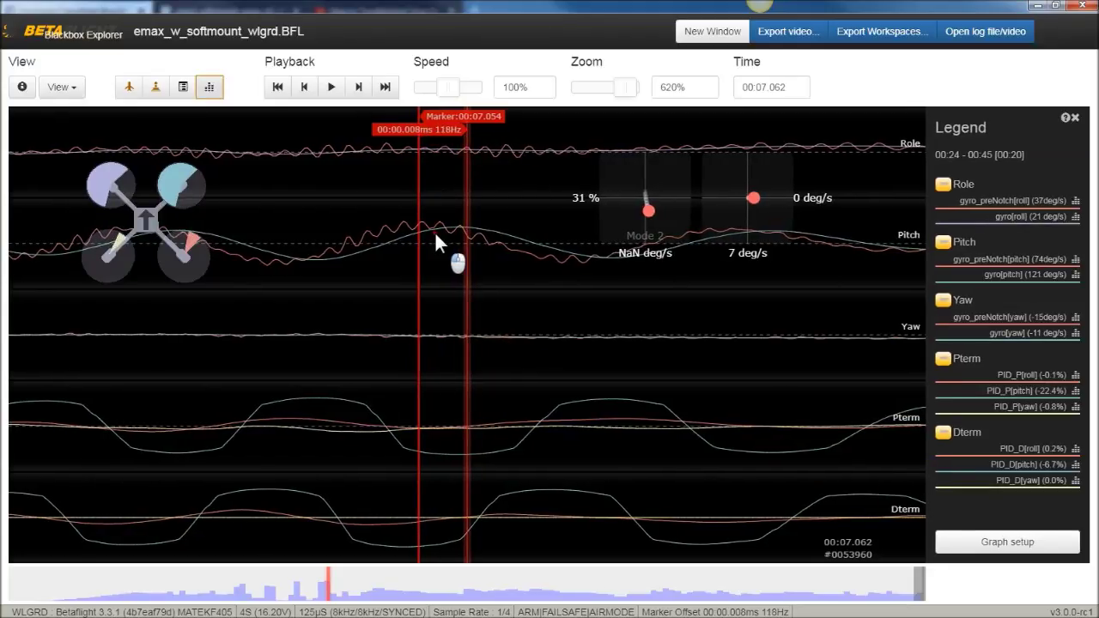
{"action": "scroll", "coordinate": [437, 243], "scroll_direction": "down", "scroll_amount": 3}
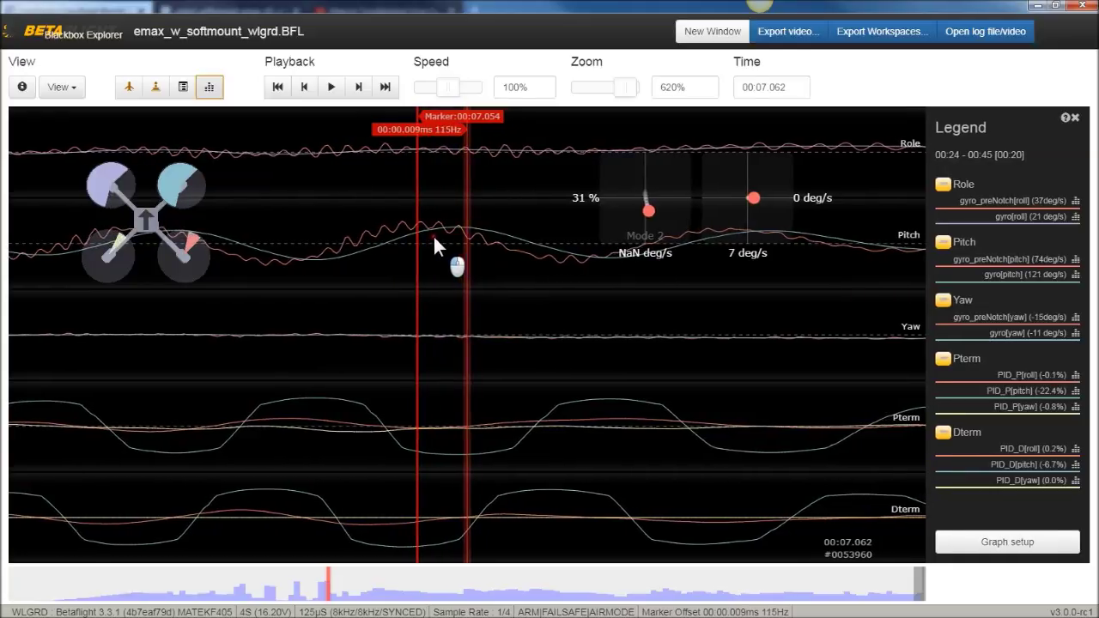
{"action": "scroll", "coordinate": [437, 243], "scroll_direction": "up", "scroll_amount": 2}
{"action": "scroll", "coordinate": [435, 241], "scroll_direction": "down", "scroll_amount": 2}
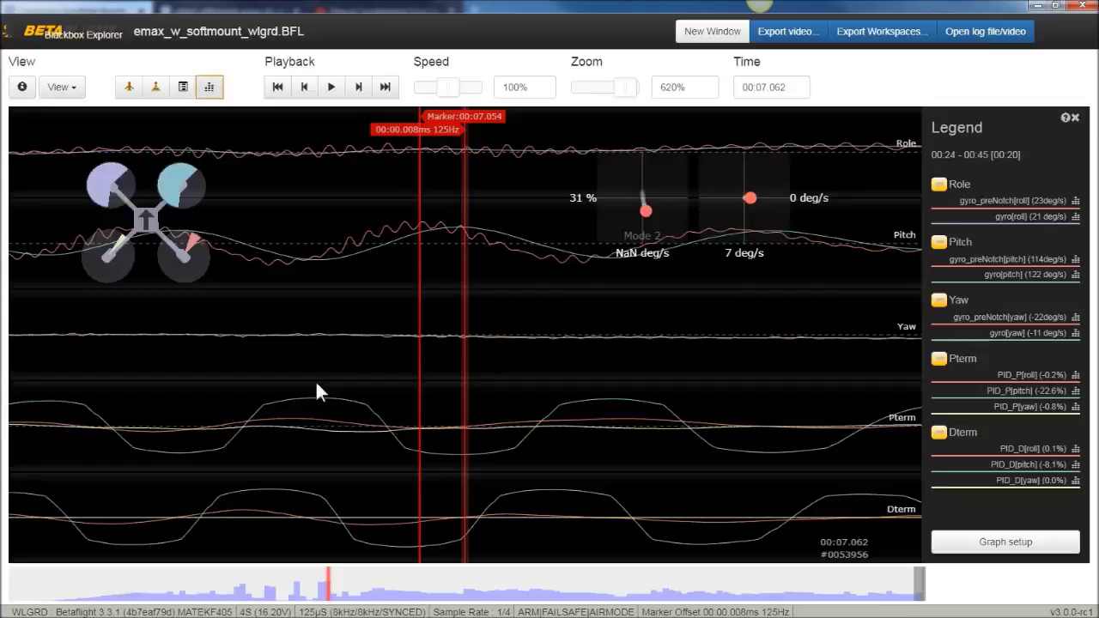
{"action": "key", "text": "alt+Tab"}
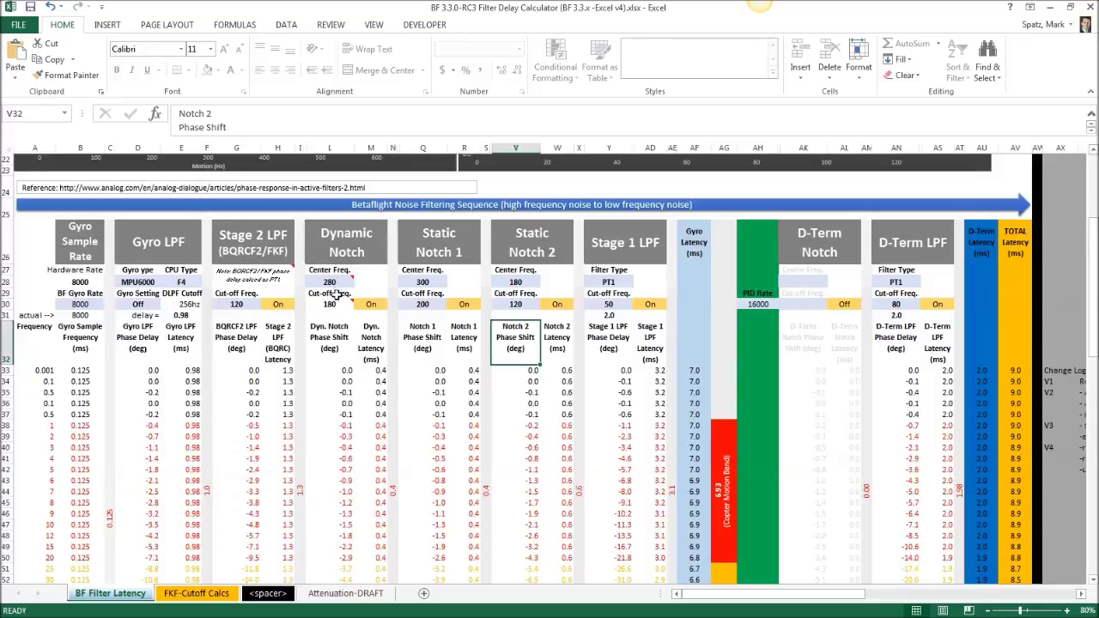
Step: Check the 280 Hz dynamic notch centre, then read the calculator's 20 Hz gyro latency (6.8 ms)
{"action": "left_click", "coordinate": [341, 283]}
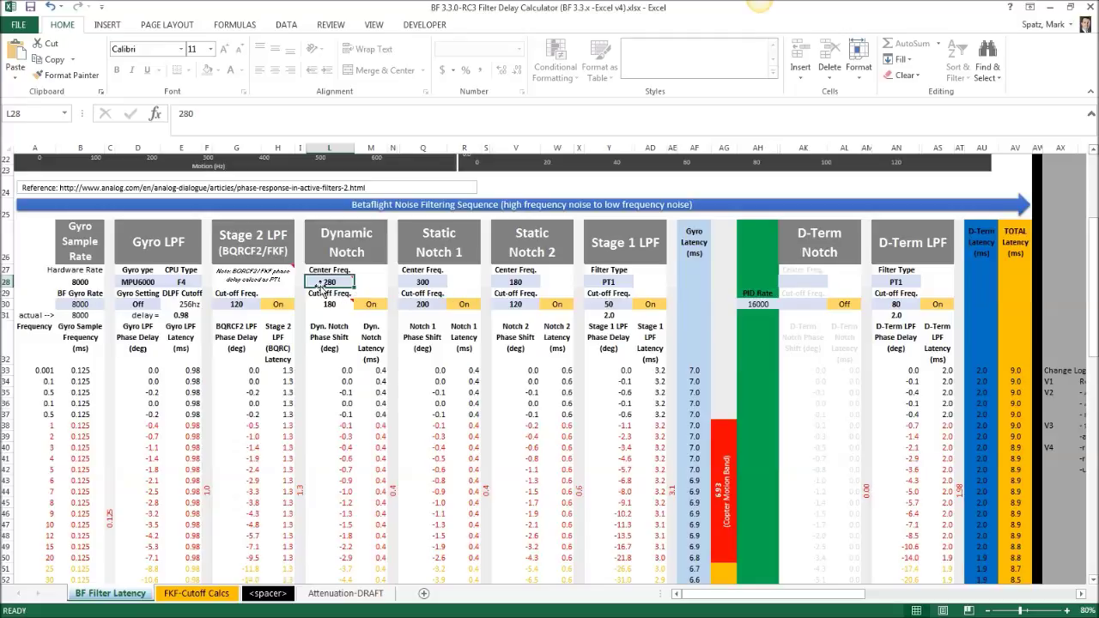
{"action": "left_click", "coordinate": [693, 392]}
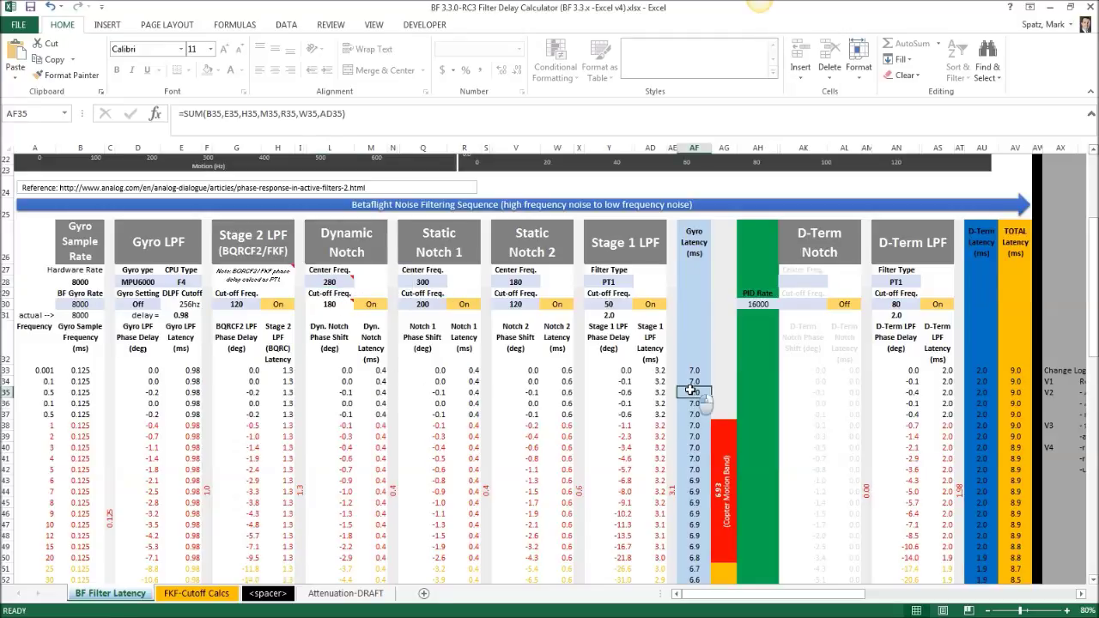
{"action": "left_click", "coordinate": [695, 547]}
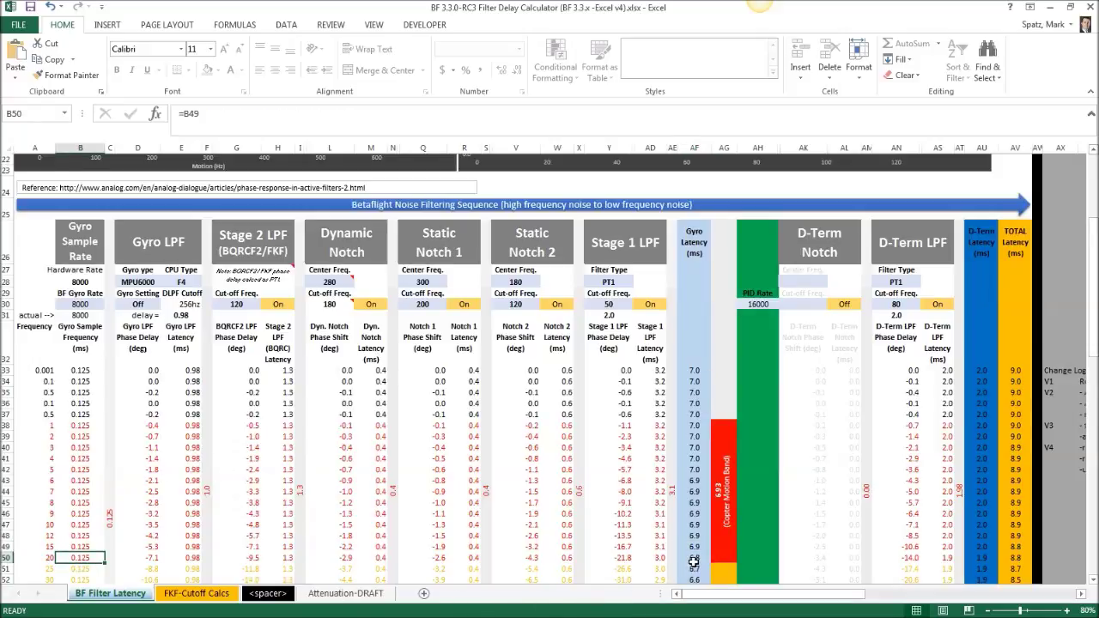
{"action": "left_click", "coordinate": [695, 559]}
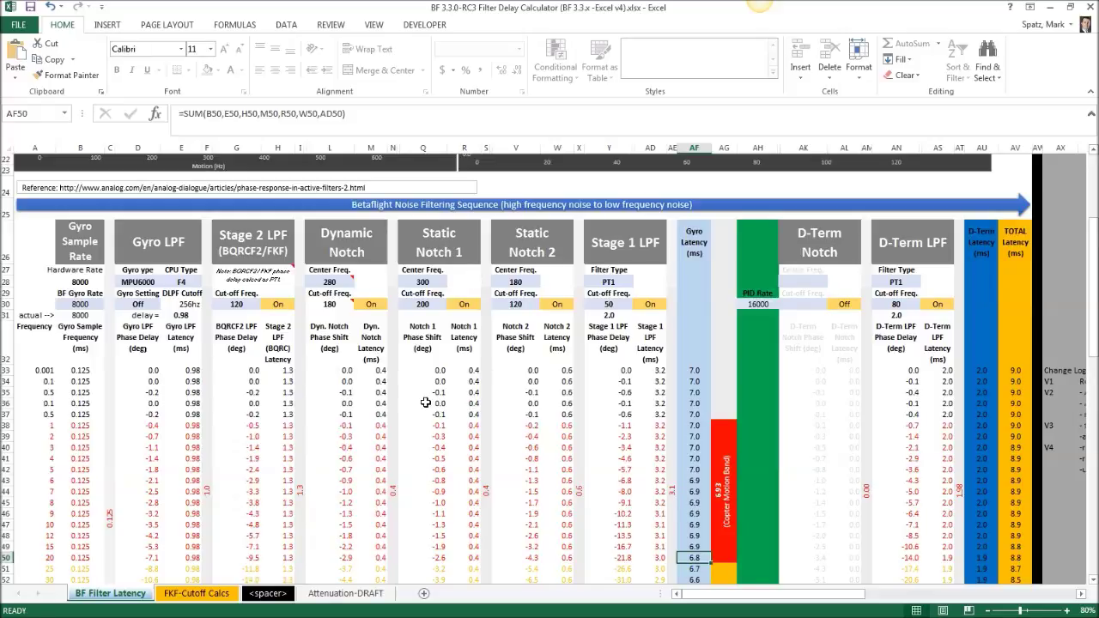
Step: Scroll up to the Individual and Total Filtering Delay charts, then minimize Excel
{"action": "scroll", "coordinate": [425, 402], "scroll_direction": "up", "scroll_amount": 7}
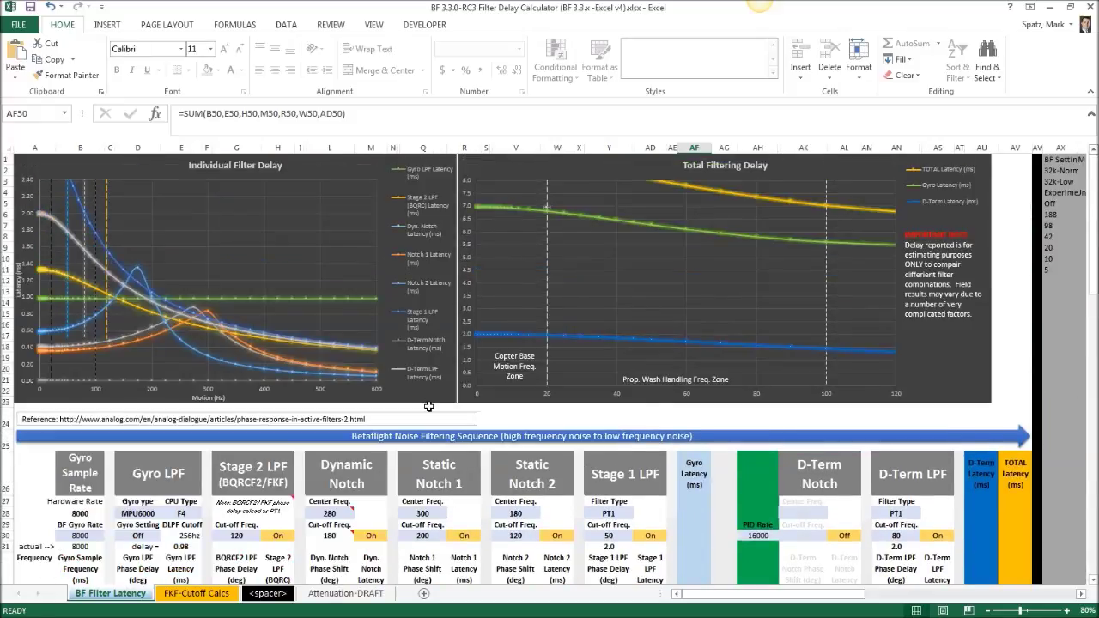
{"action": "scroll", "coordinate": [428, 406], "scroll_direction": "down", "scroll_amount": 1}
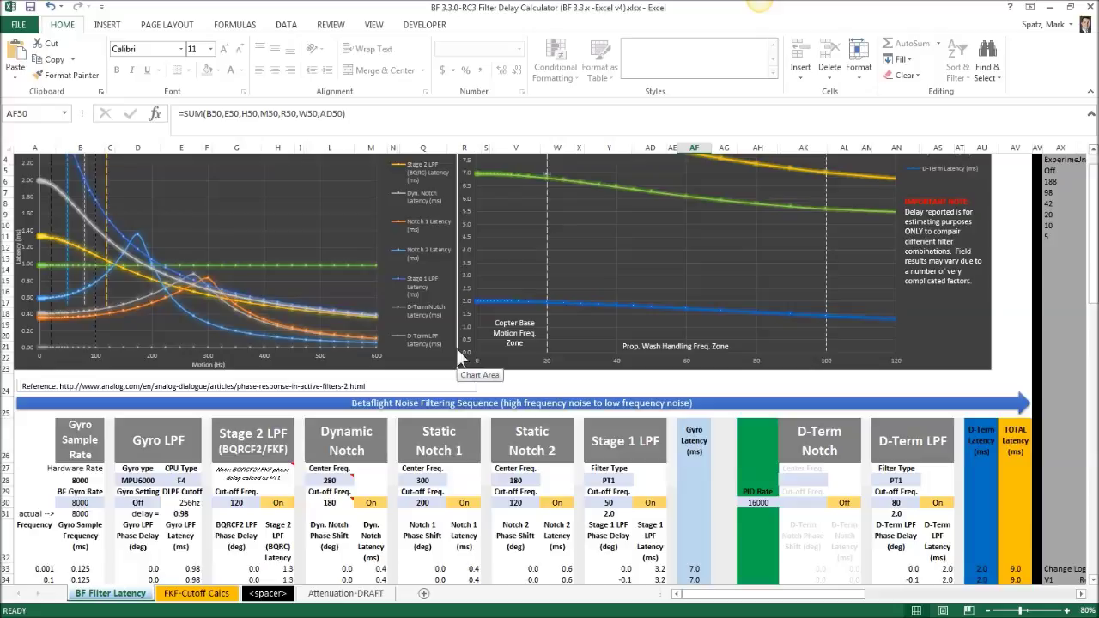
{"action": "left_click", "coordinate": [1047, 10]}
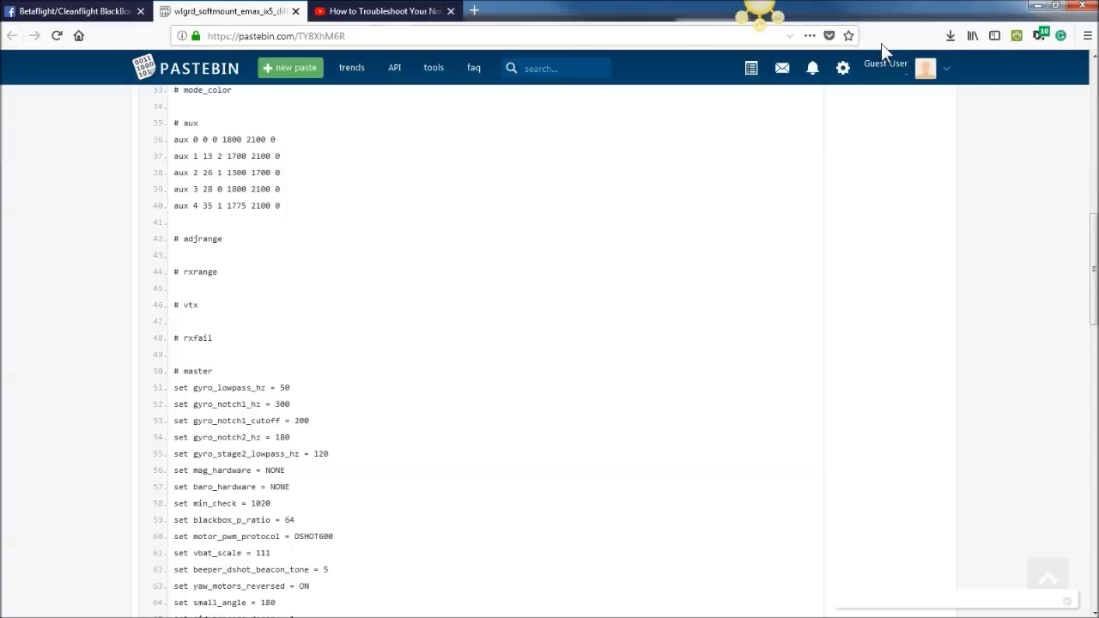
Step: Minimize the Pastebin browser window and zoom the log out from 620% to 220%
{"action": "left_click", "coordinate": [1037, 5]}
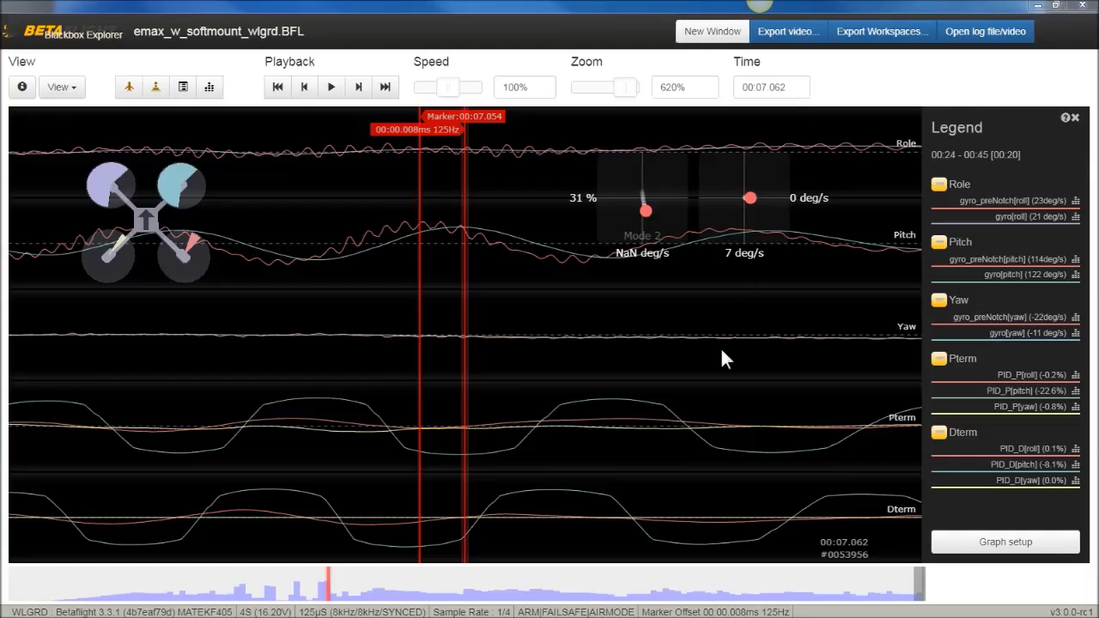
{"action": "scroll", "coordinate": [613, 101], "scroll_direction": "down", "scroll_amount": 5}
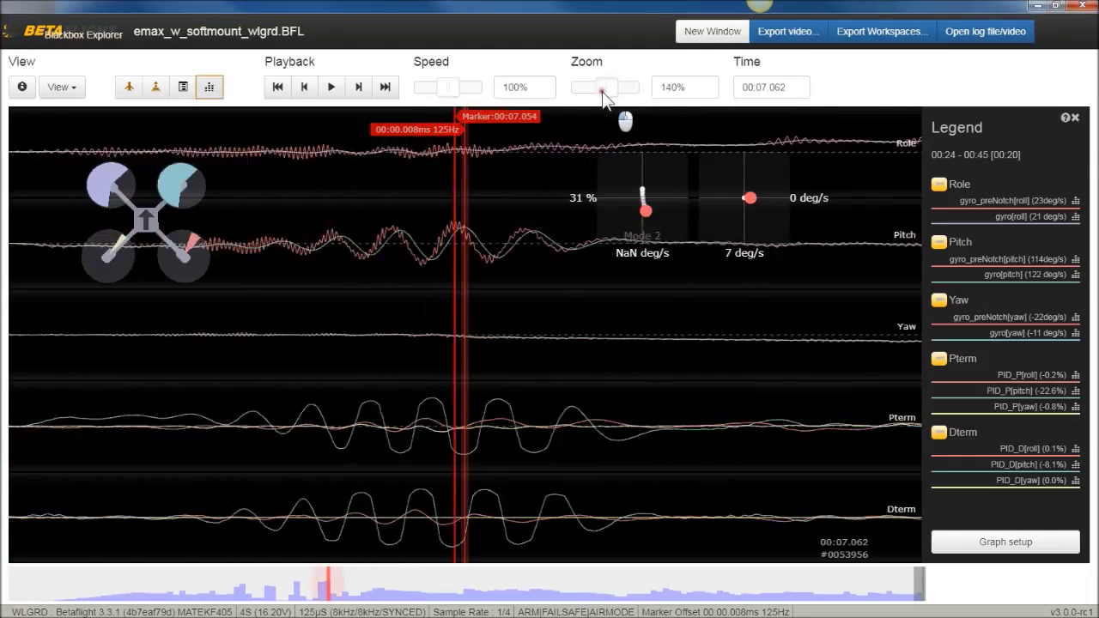
{"action": "scroll", "coordinate": [611, 99], "scroll_direction": "down", "scroll_amount": 3}
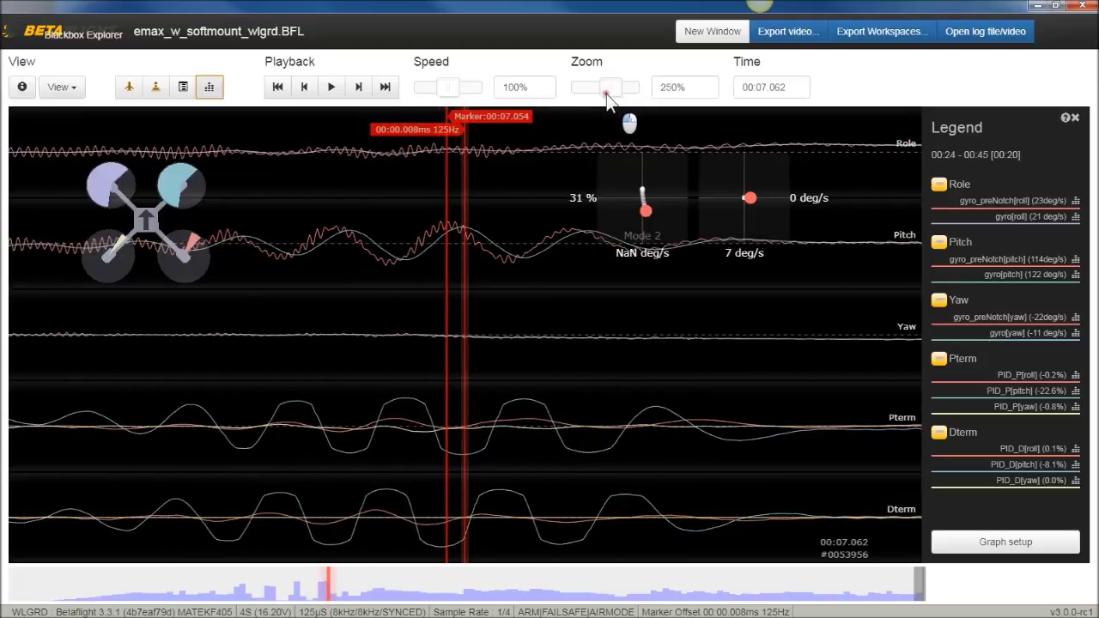